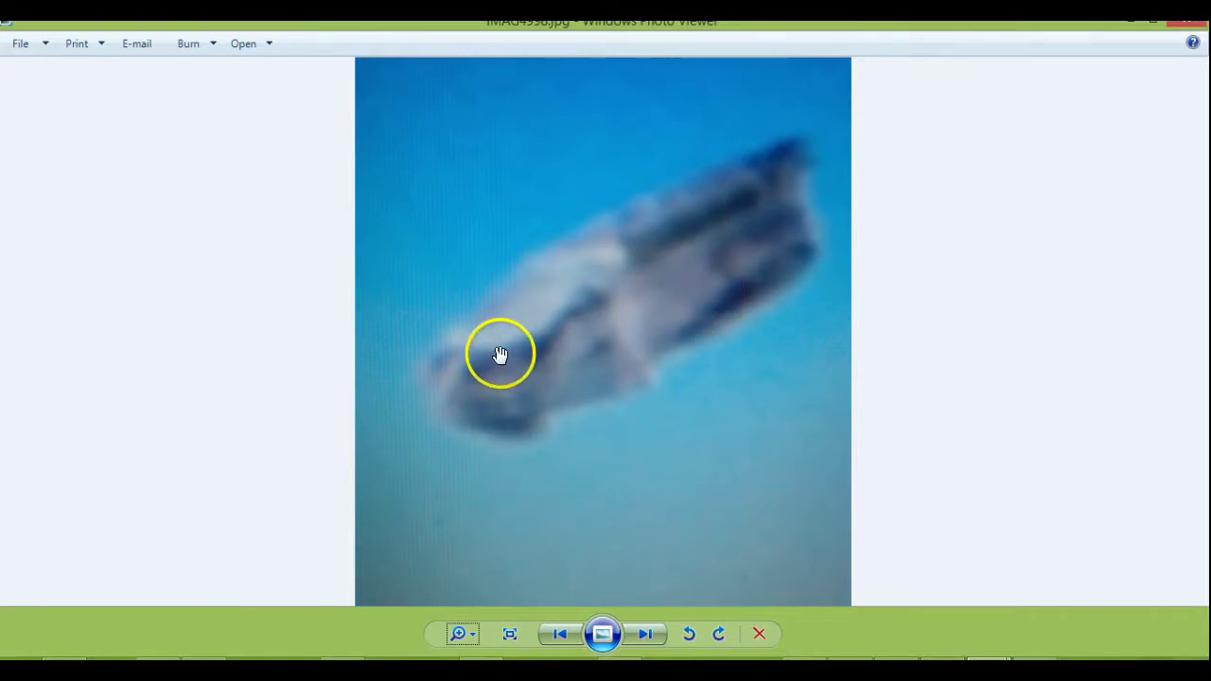
Step: Advance through three more blurry sky photos, zooming into each and refitting before moving on
click(644, 634)
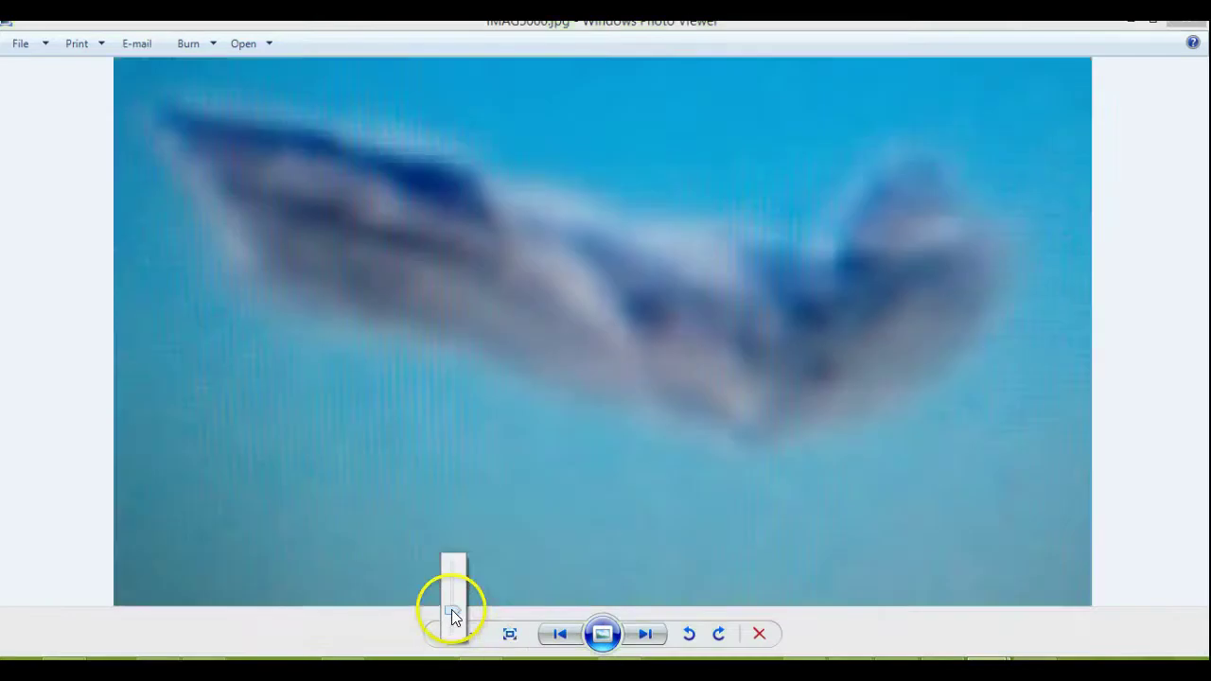
click(454, 615)
click(644, 633)
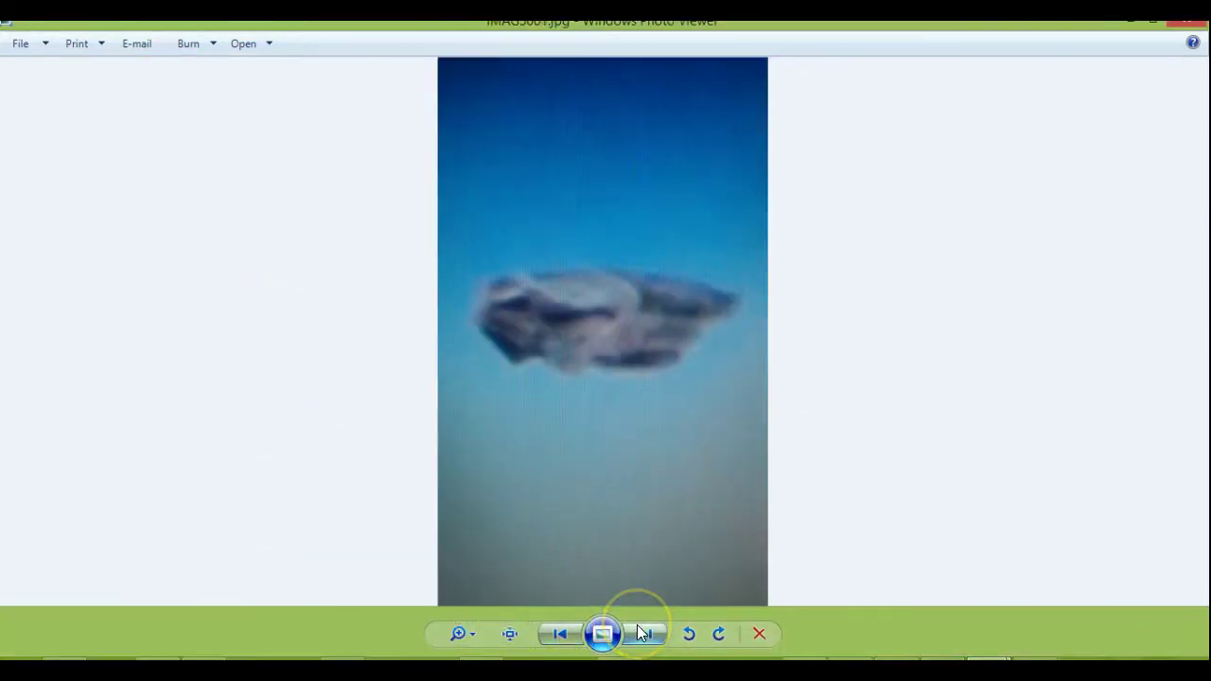
click(457, 635)
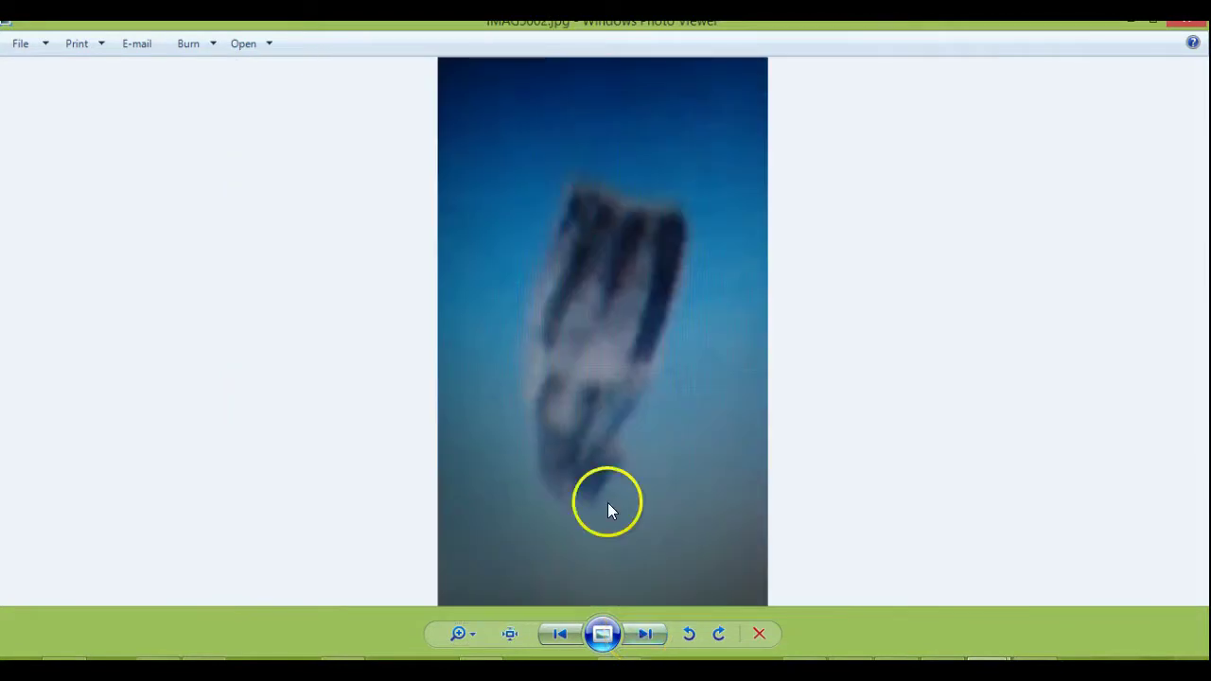
click(457, 634)
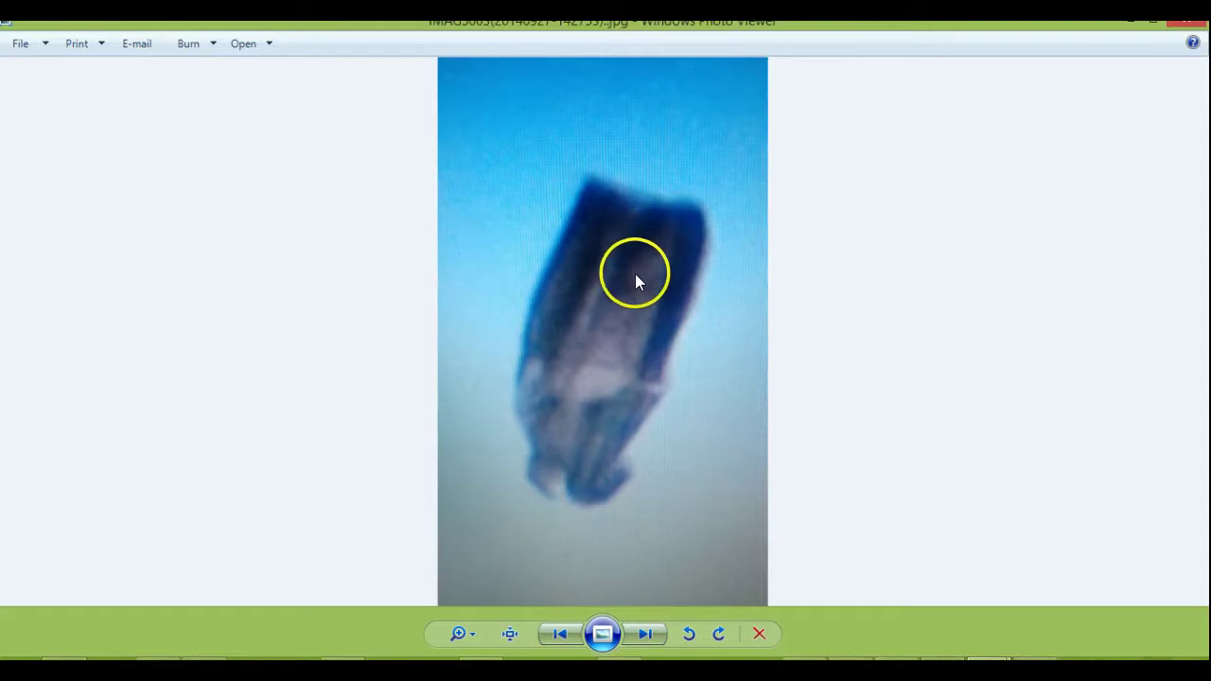
Step: Zoom into the current upright shot of the striped object
click(460, 634)
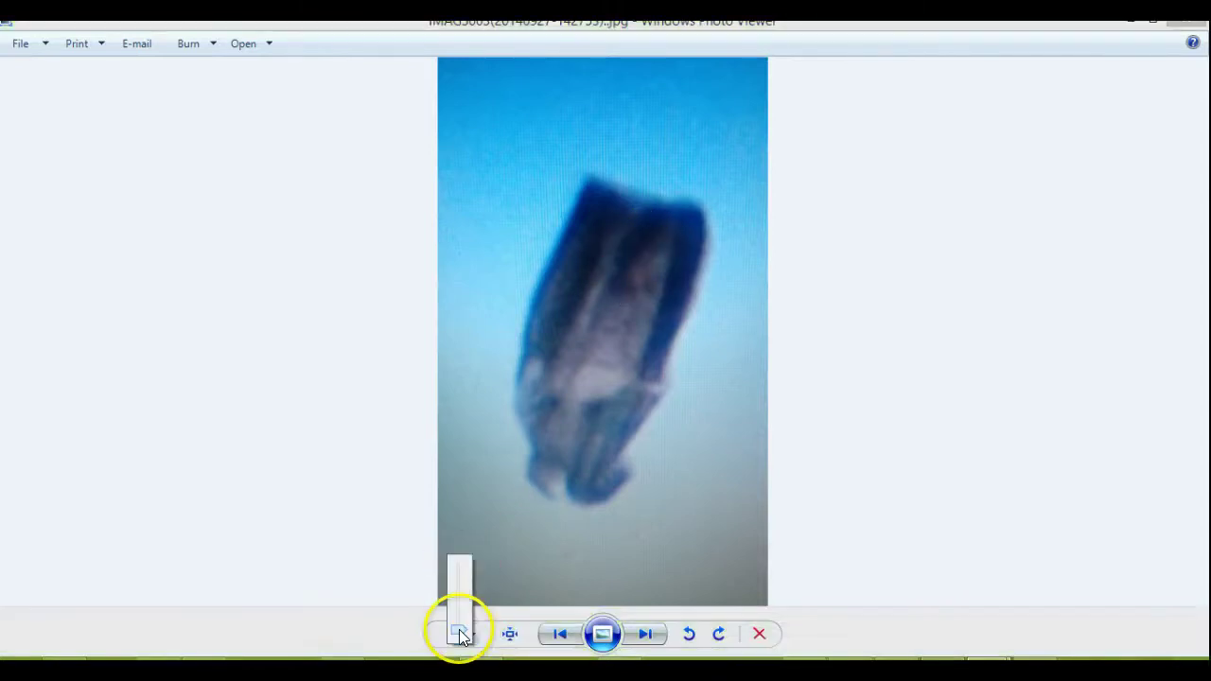